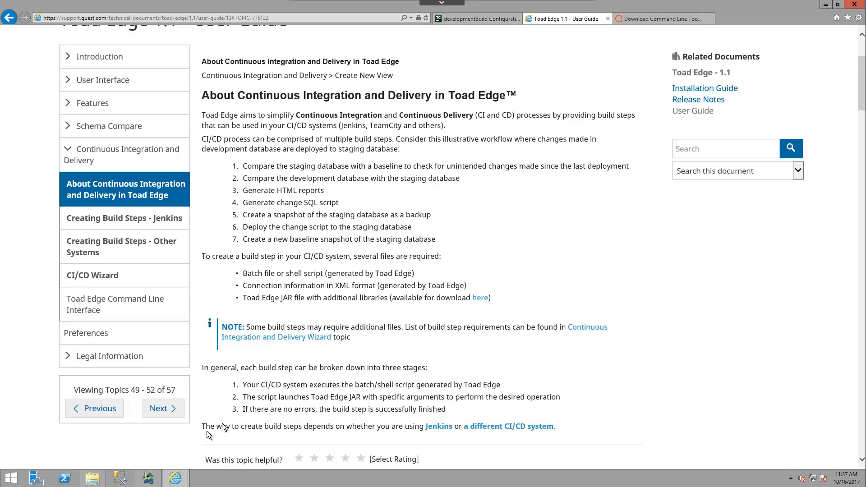
Switch to Toad Edge to look at its Help options, and return to the user guide in the browser
left_click(148, 477)
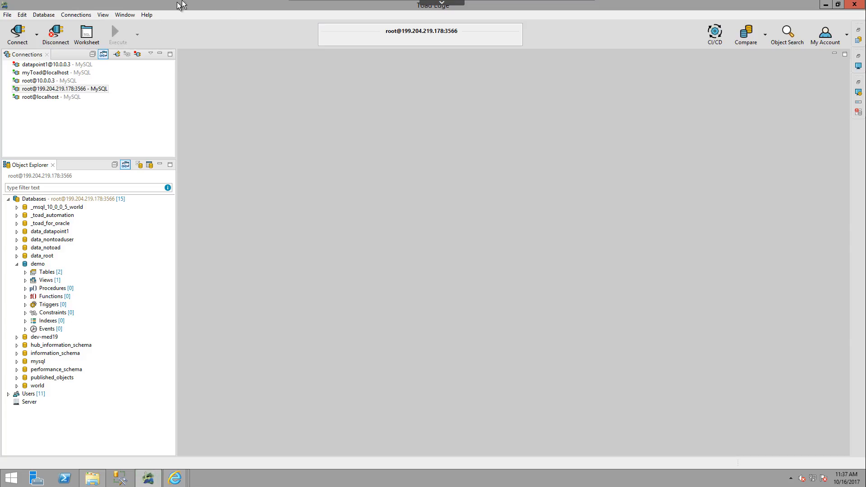
left_click(149, 17)
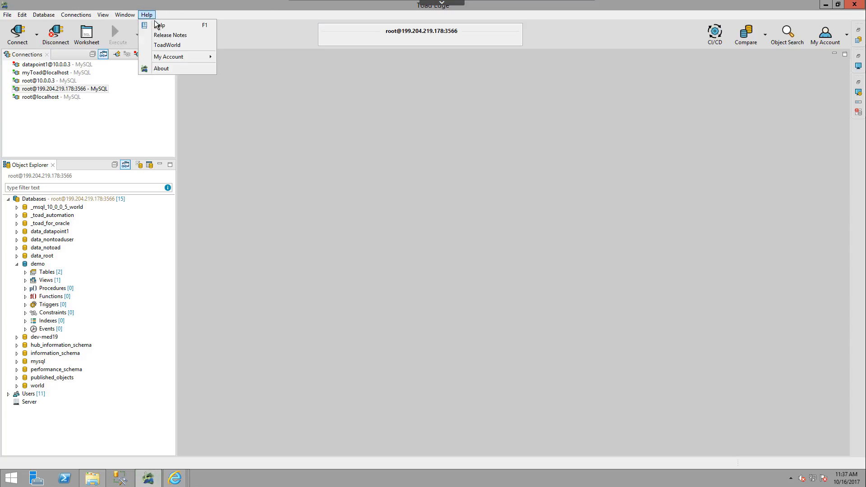
left_click(174, 477)
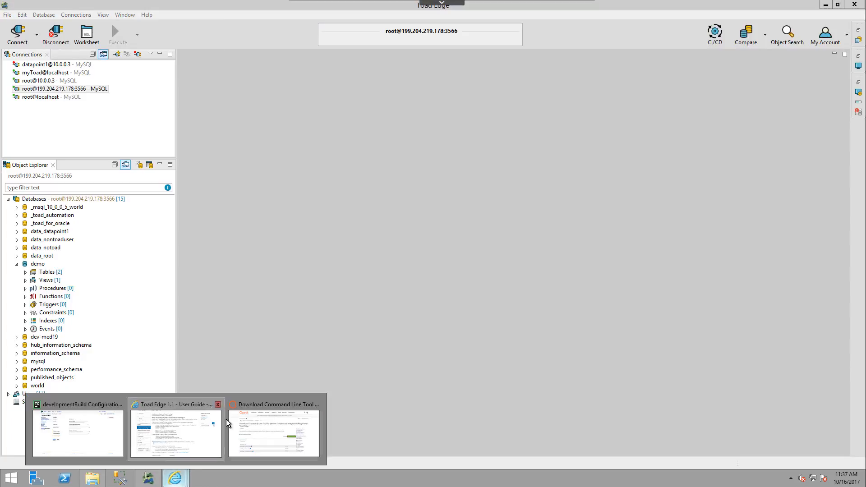
left_click(206, 426)
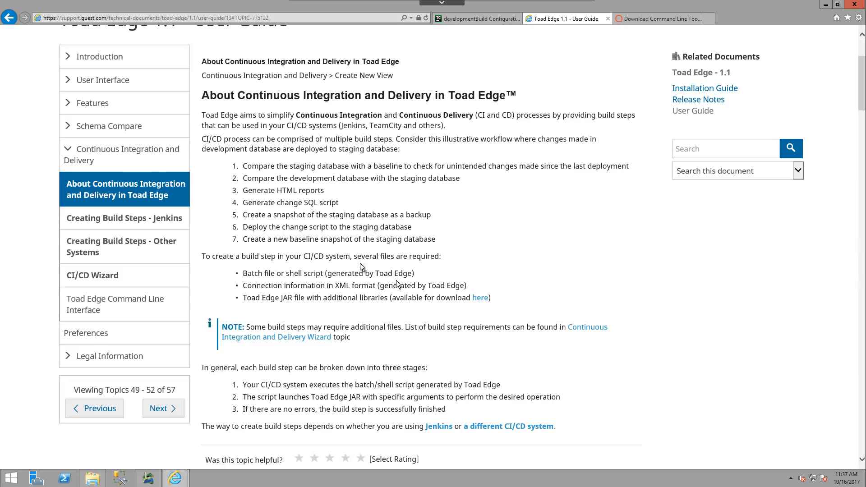
Review the files required for a CI/CD build step in the user guide and view the Command Line Tool download page
scroll(304, 230, "up", 3)
scroll(290, 239, "down", 3)
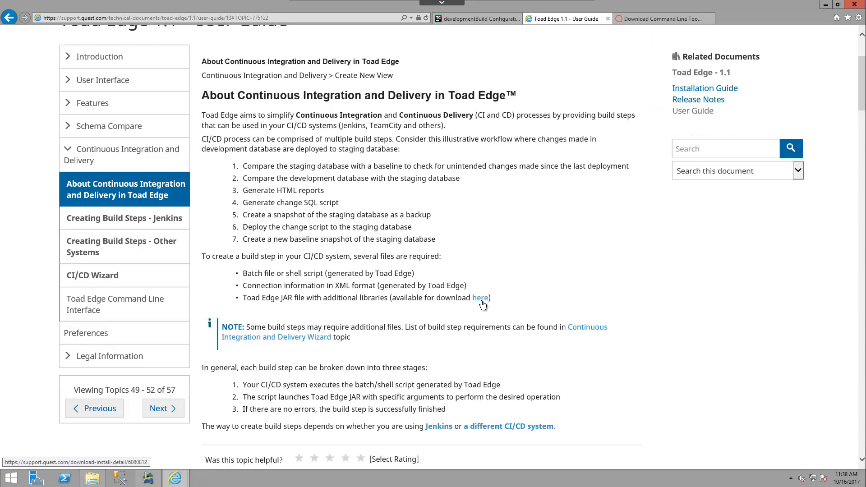
left_click(637, 22)
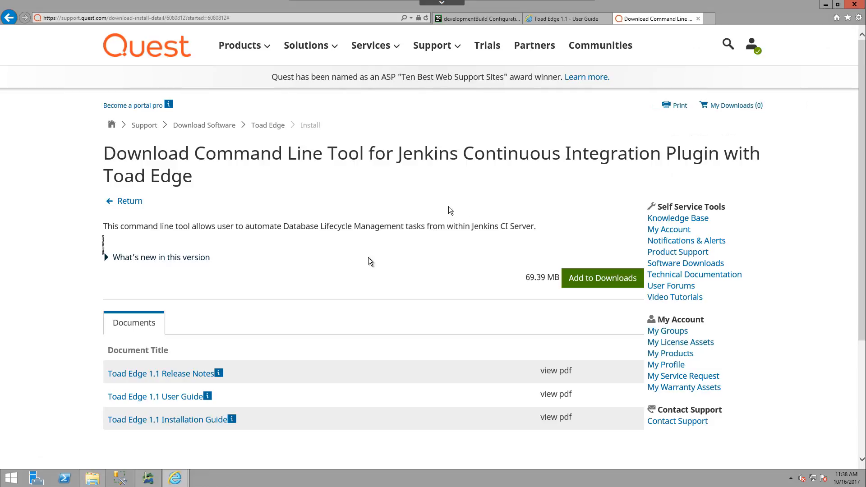
In File Explorer, inspect the contents of the toadedge-clt folder and return to the parent ToadEdge folder
left_click(92, 478)
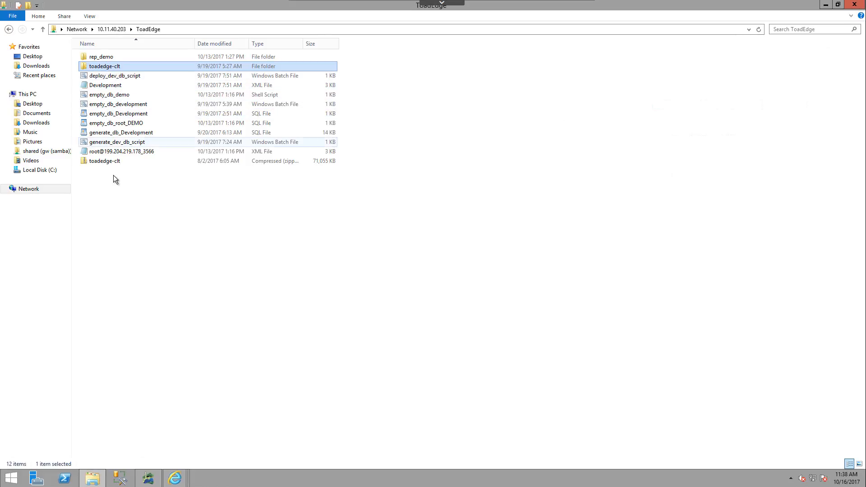
double_click(116, 67)
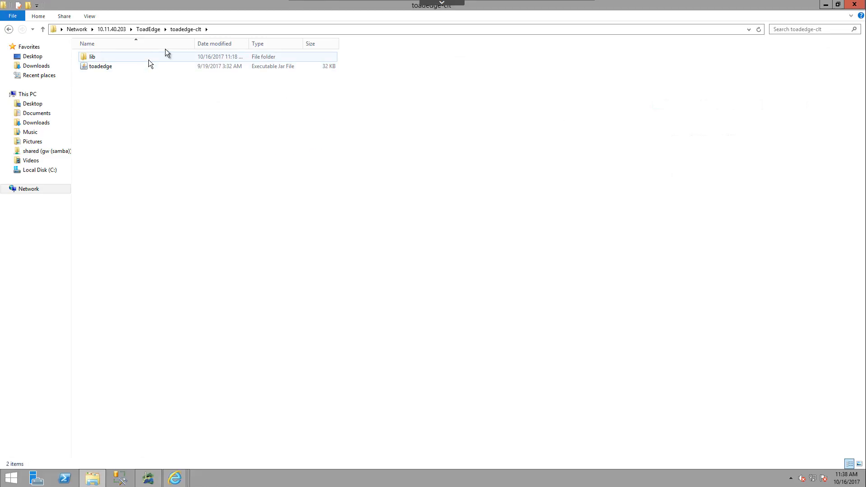
left_click(148, 29)
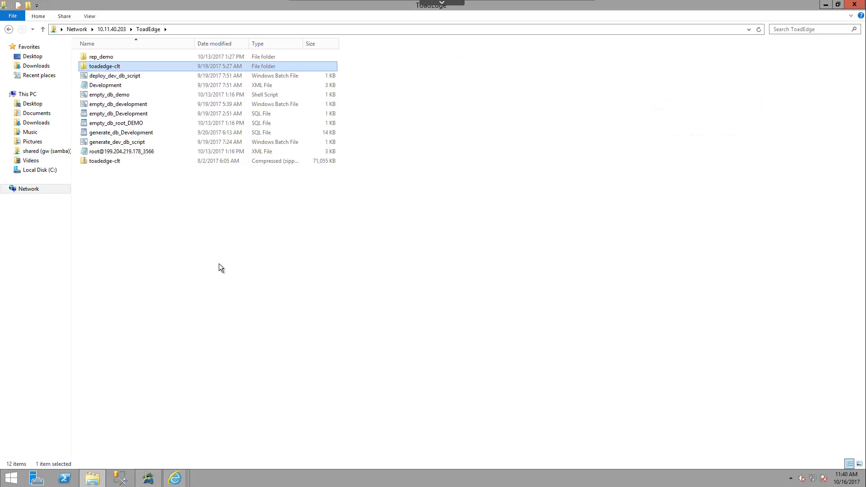
left_click(261, 258)
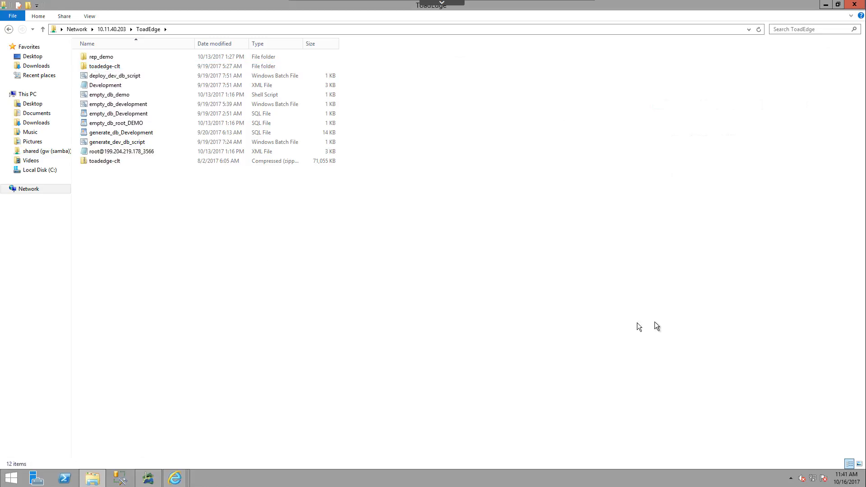
In Toad Edge, start a CI/CD build step of type Empty database, keeping C:\ToadEdge\toadedge-clt as the path to toadedge.jar
left_click(151, 477)
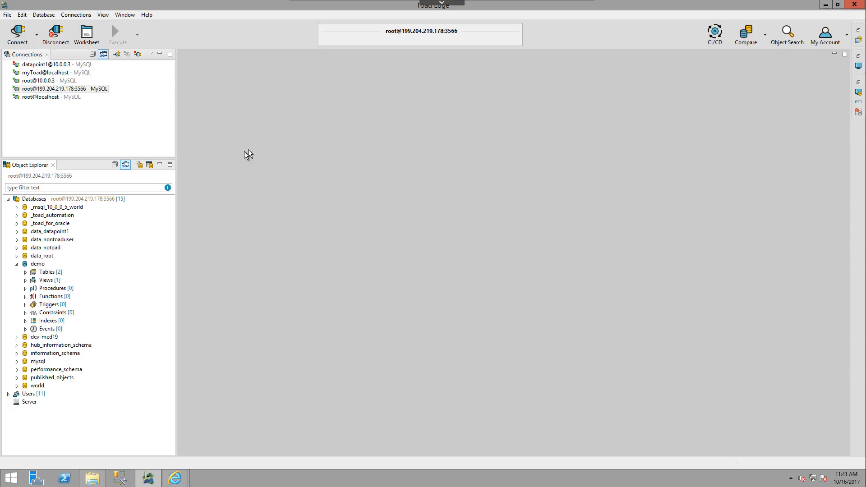
left_click(715, 37)
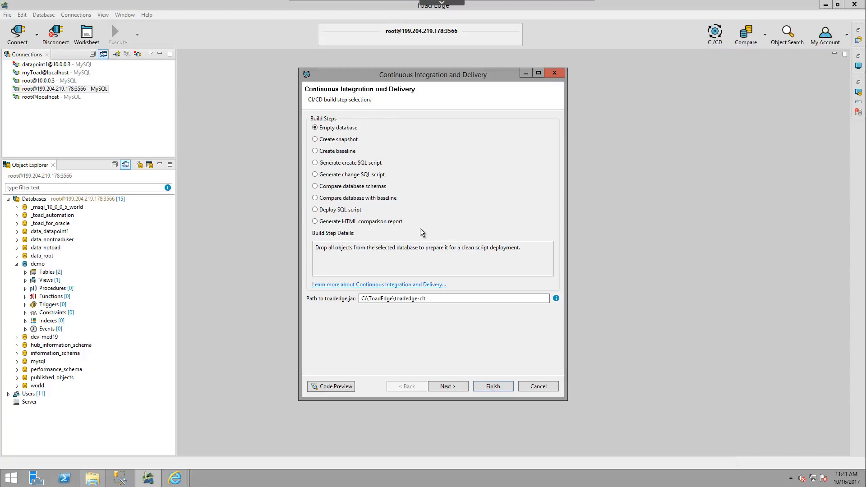
left_click(463, 298)
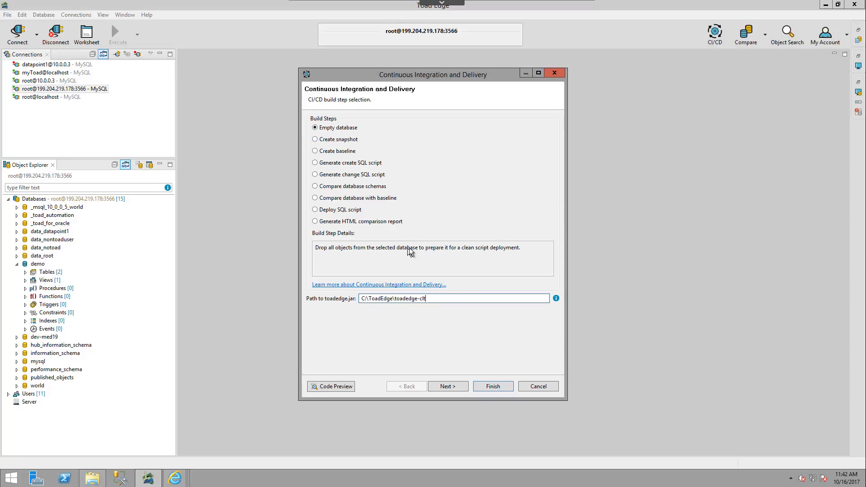
left_click(450, 386)
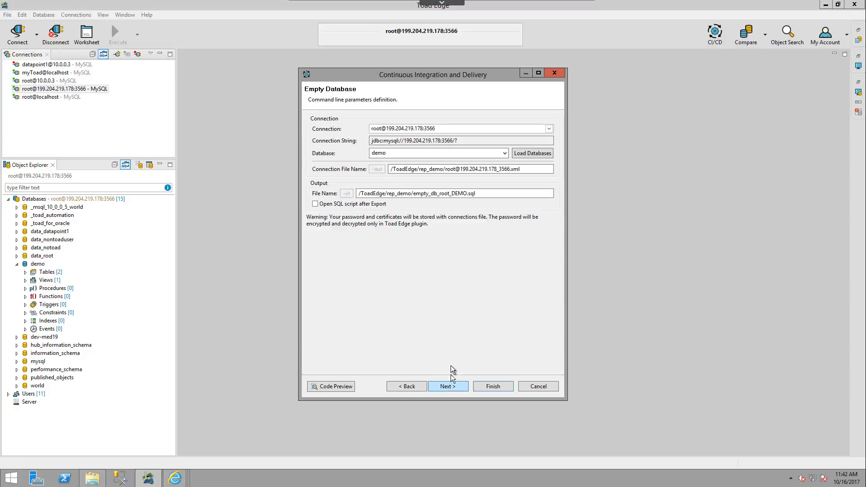
left_click(549, 128)
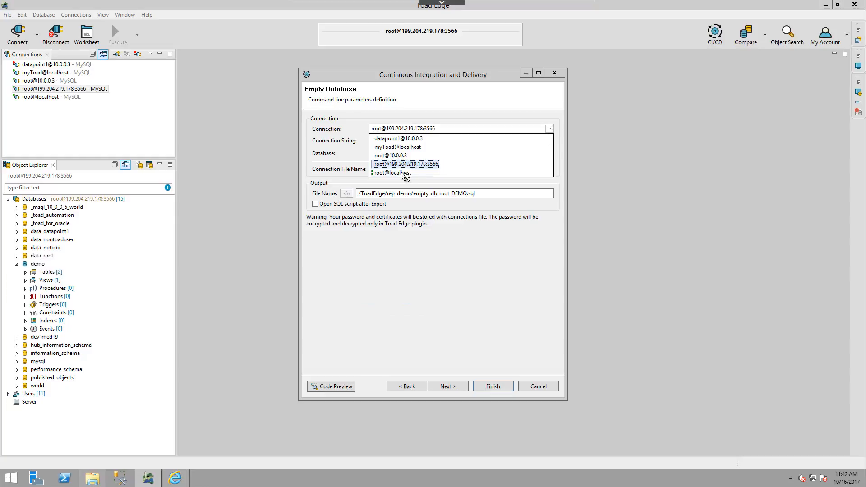
left_click(413, 165)
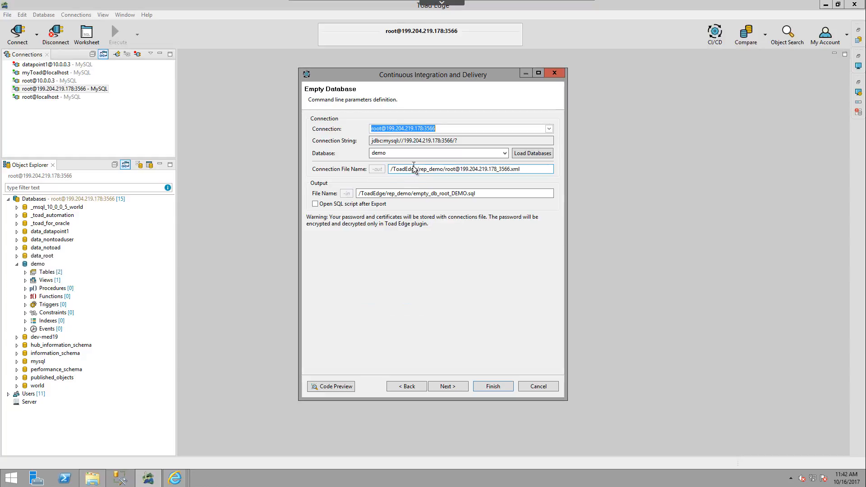
left_click(505, 154)
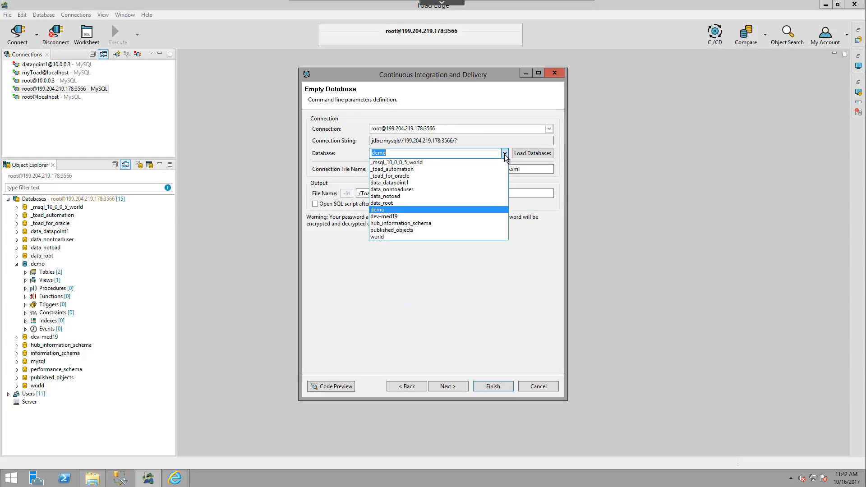
left_click(423, 209)
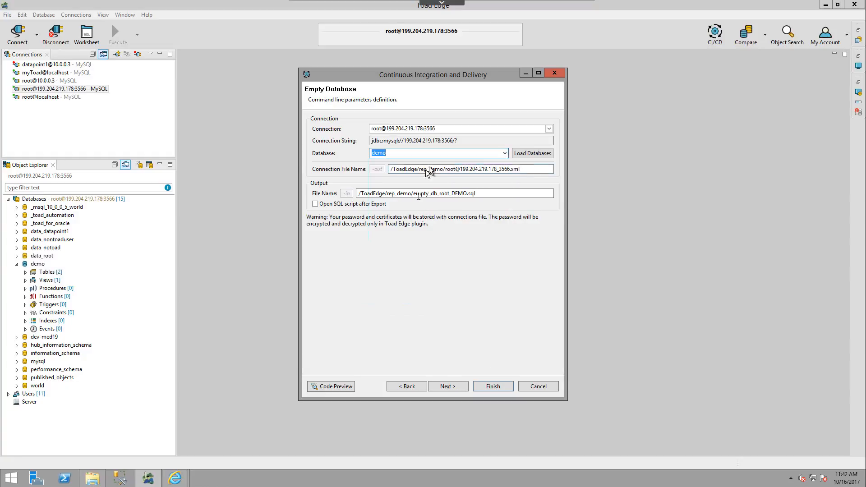
Shorten the connection file name to /ToadEdge/rep_demo/root.xml
left_click(527, 169)
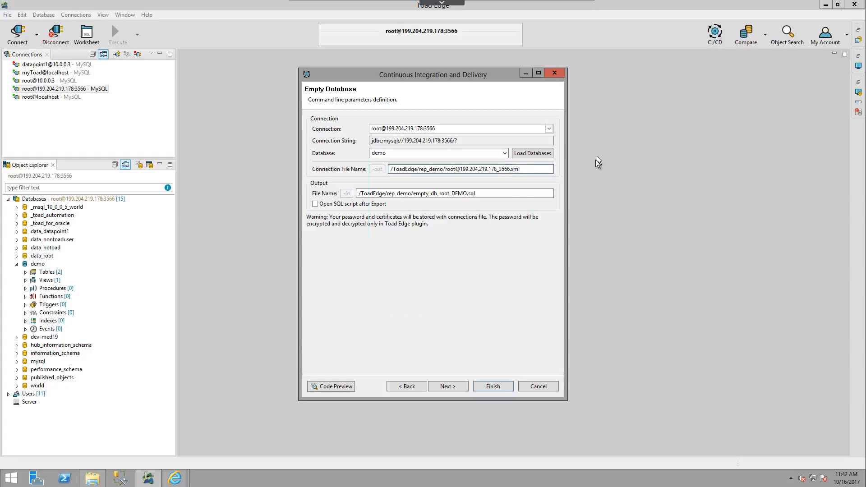
key("BackSpace")
key("BackSpace")
key("BackSpace")
key("BackSpace")
key("BackSpace")
key("BackSpace")
key("BackSpace")
key("BackSpace")
key("BackSpace")
key("BackSpace")
key("BackSpace")
key("BackSpace")
key("BackSpace")
key("BackSpace")
key("BackSpace")
key("BackSpace")
key("BackSpace")
key("BackSpace")
key("BackSpace")
key("BackSpace")
key("BackSpace")
Review the output SQL file name, and continue to the export options to check the export path and command file name
left_click(469, 194)
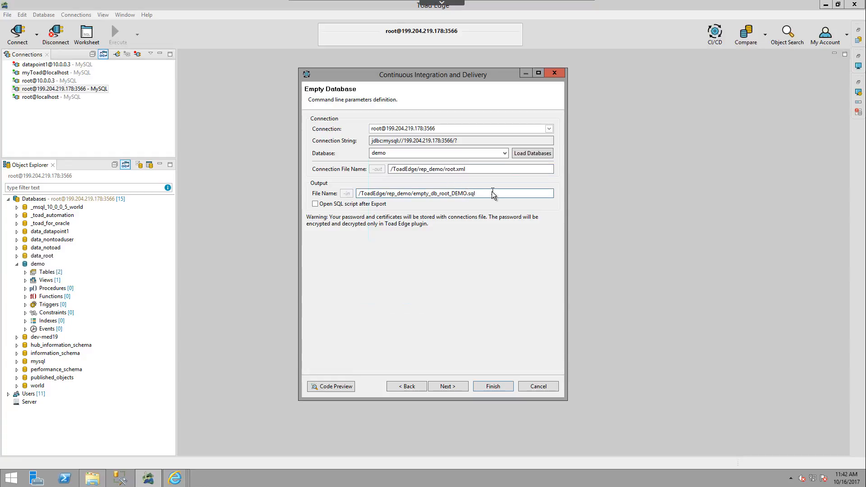
left_click(467, 193)
left_click_drag(385, 194, 409, 196)
left_click(448, 386)
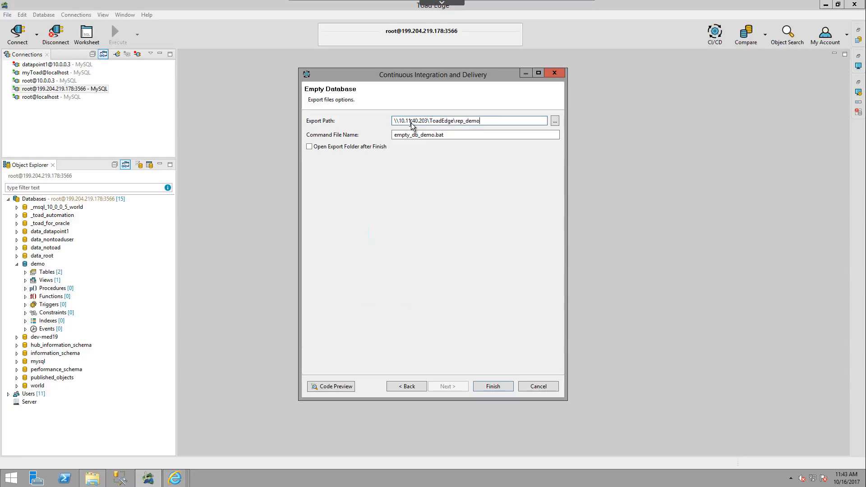
left_click(454, 135)
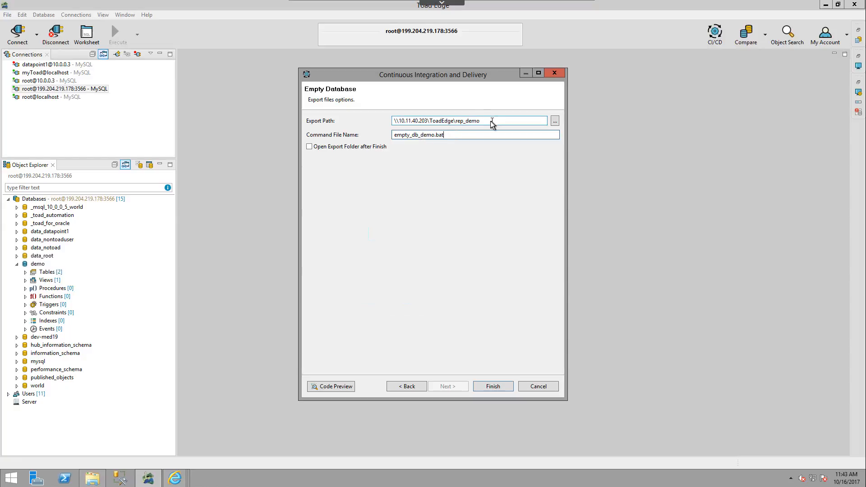
left_click(426, 122)
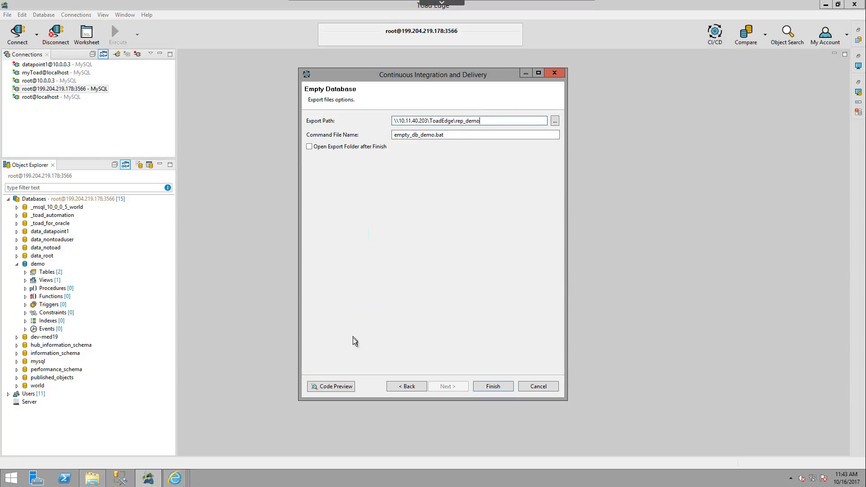
Preview the build step's command and SQL script, examine the file paths in the command, and cancel the wizard
left_click(339, 386)
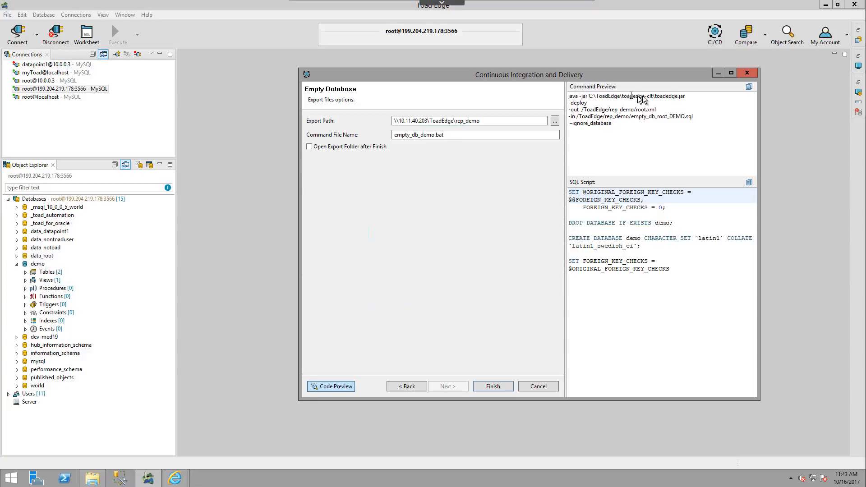
left_click_drag(622, 115, 681, 115)
double_click(616, 108)
left_click(538, 386)
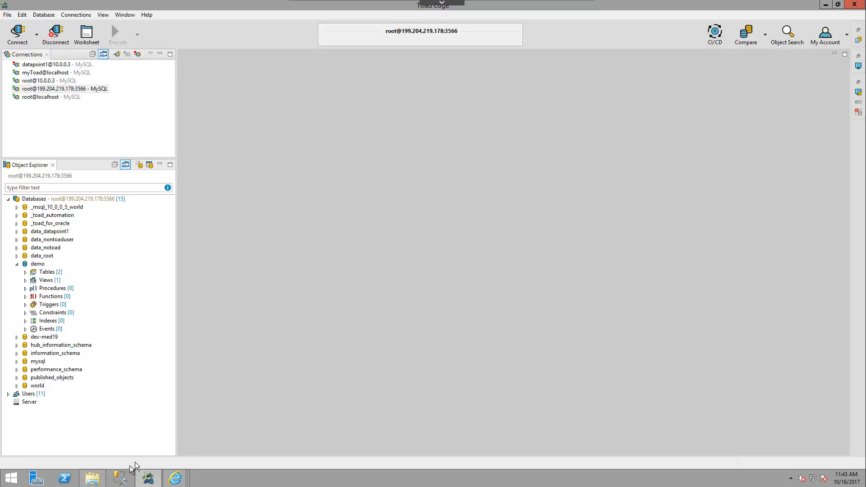
Inspect the rep_demo folder in File Explorer and the command executable of the developmentBuild step in TeamCity
left_click(93, 478)
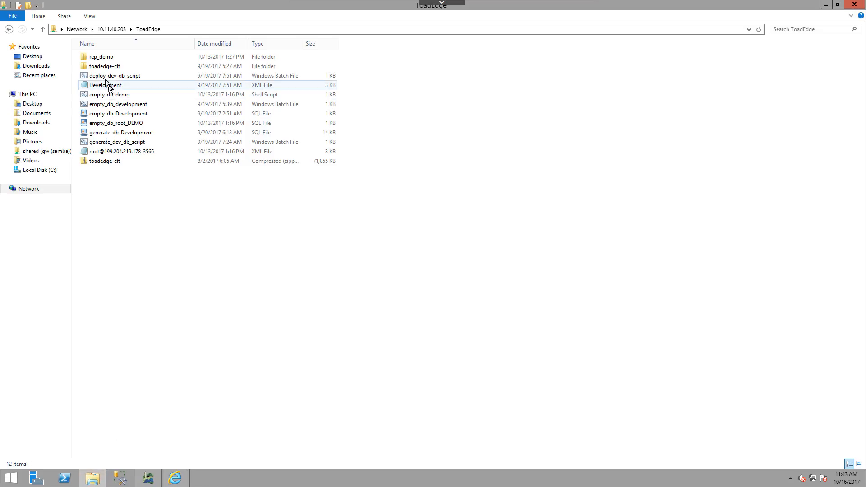
double_click(103, 57)
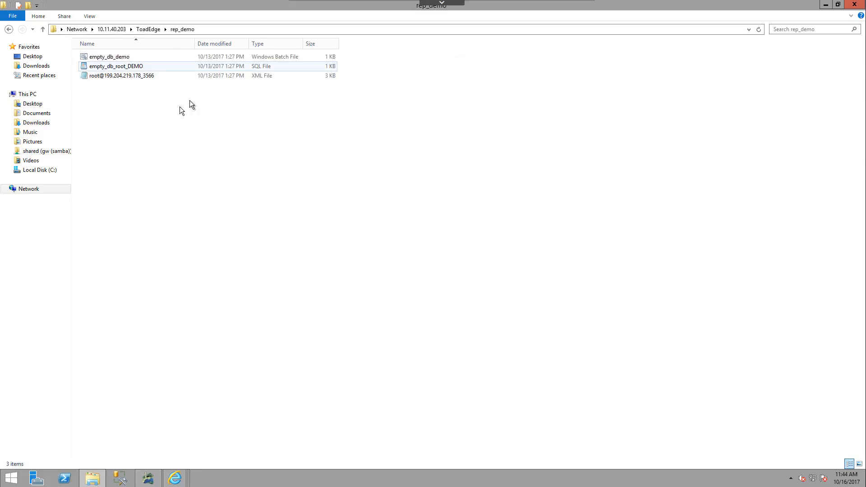
left_click(185, 480)
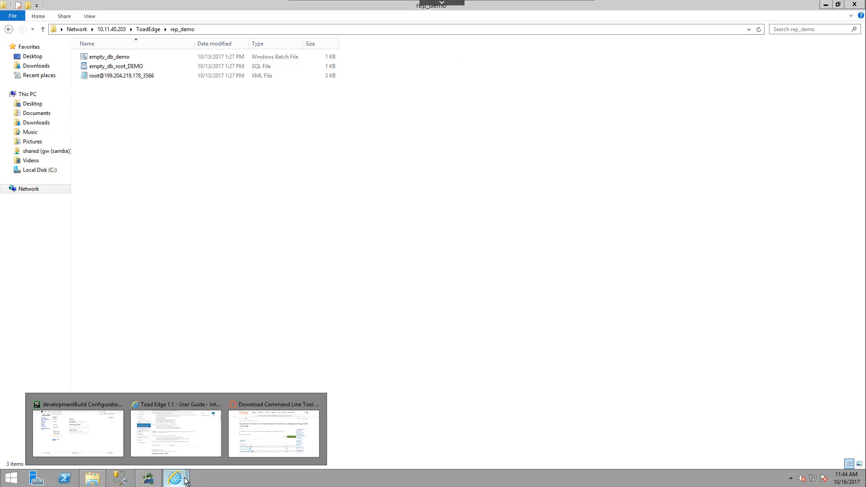
left_click(91, 424)
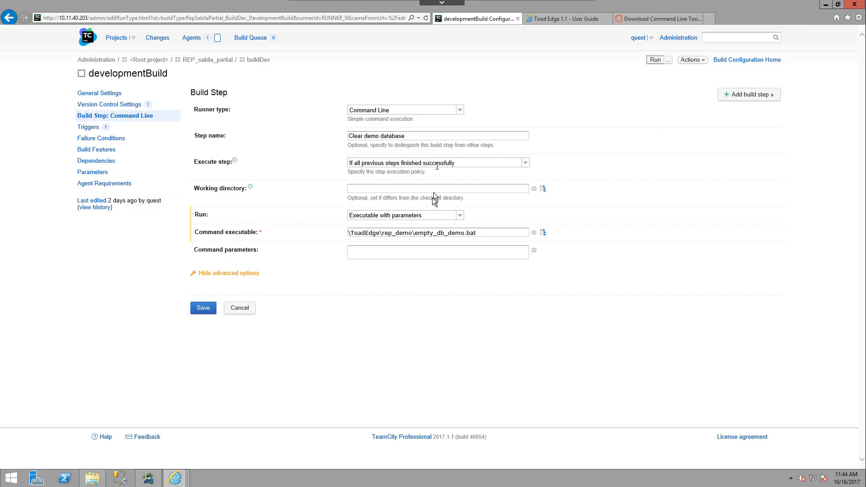
left_click(497, 236)
Switch to Toad Edge and list the tables of the demo database
mouse_move(139, 481)
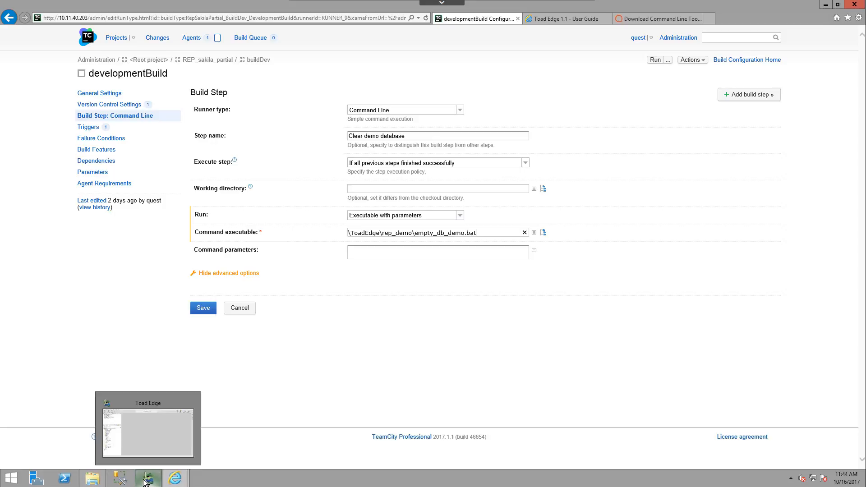
left_click(134, 445)
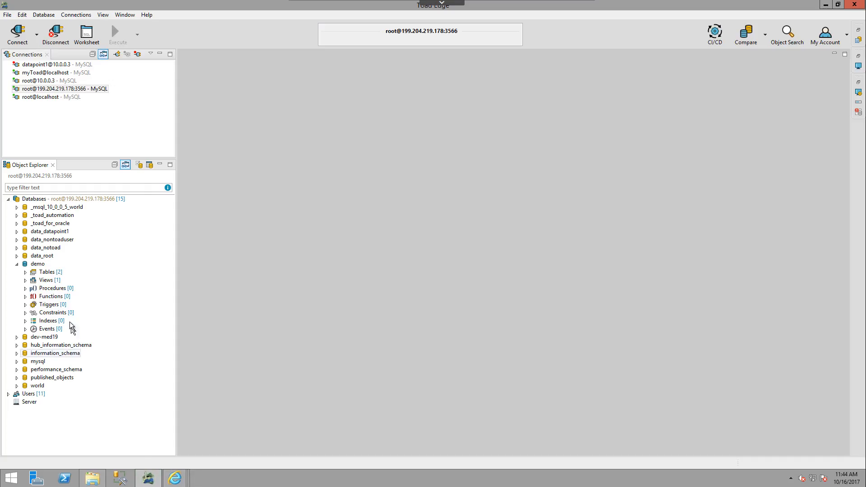
left_click(26, 272)
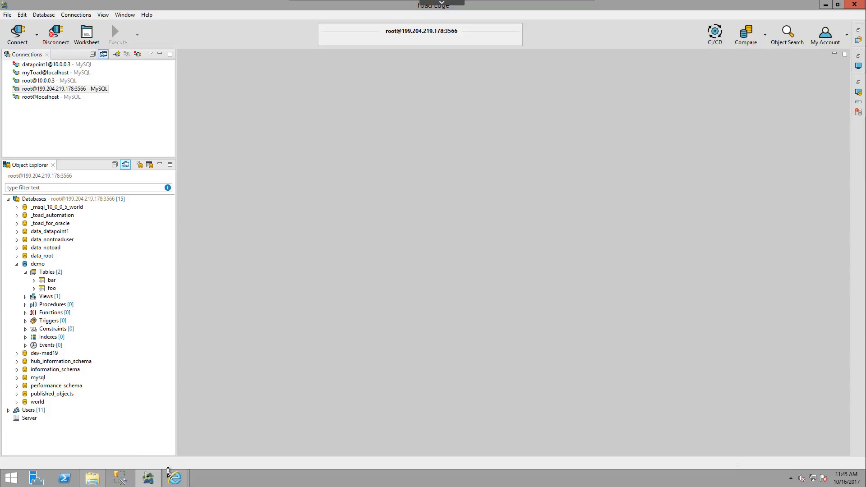
Switch to TeamCity and run the developmentBuild configuration with its Clear demo database step
mouse_move(171, 476)
left_click(88, 427)
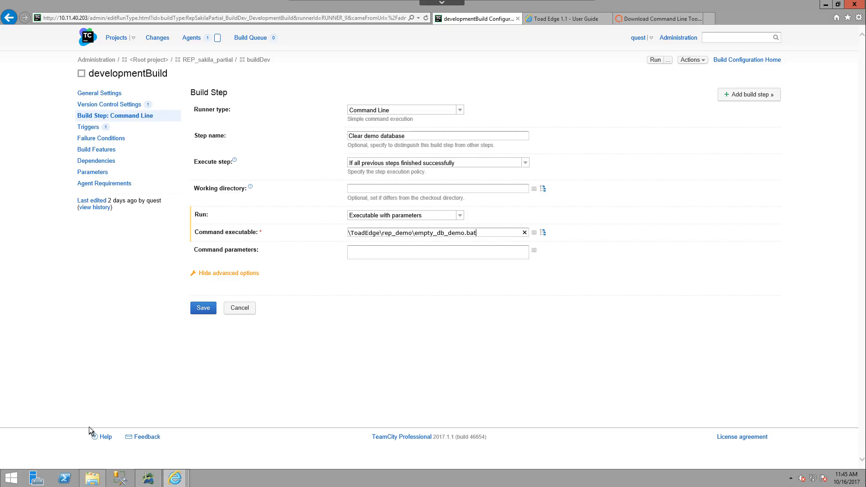
left_click(656, 61)
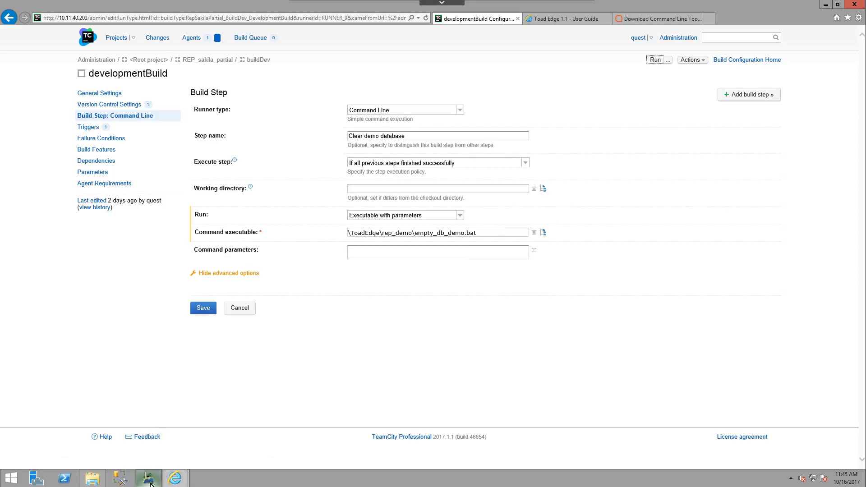
Switch back to Toad Edge and refresh the Tables node of the demo database to check the build's effect
mouse_move(150, 482)
left_click(145, 458)
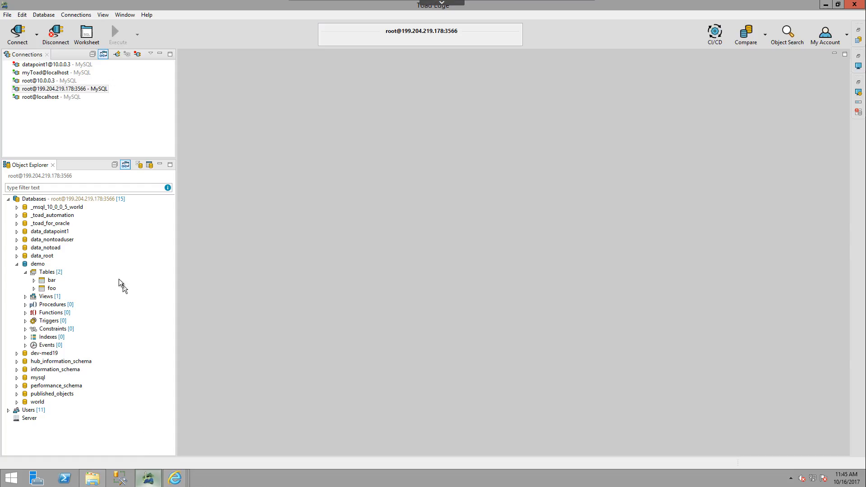
left_click(49, 272)
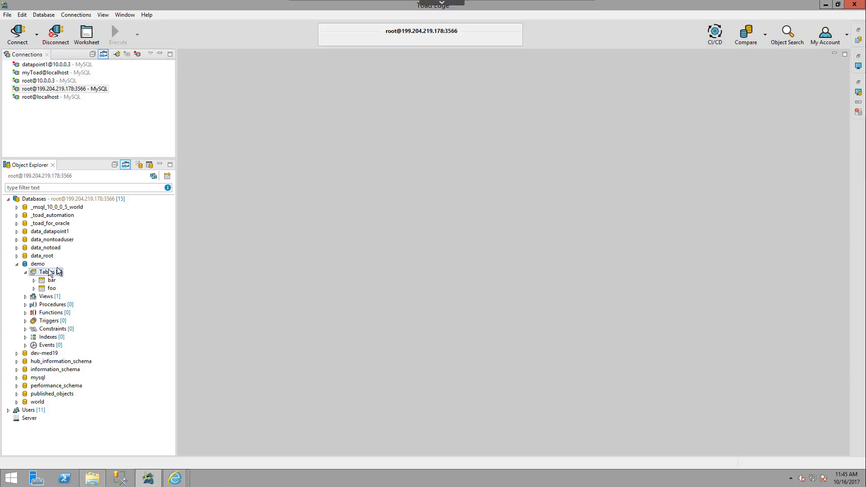
left_click(152, 177)
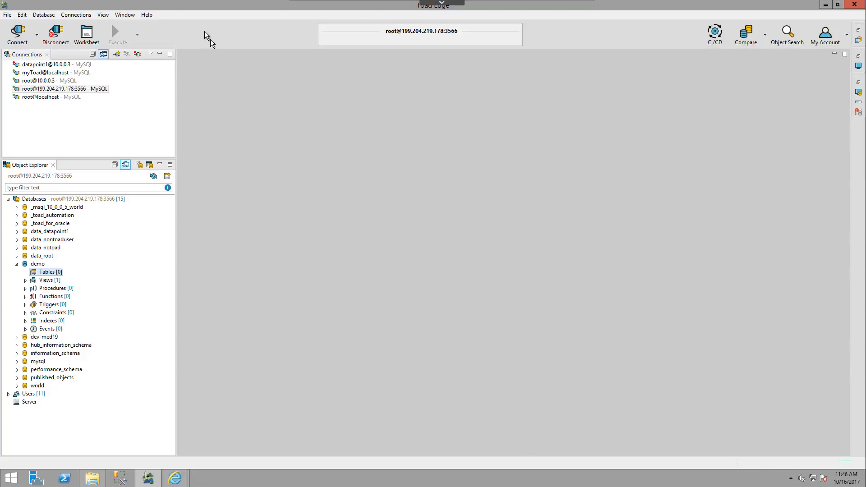
Open the Toad Edge online user guide from the application's help
left_click(147, 15)
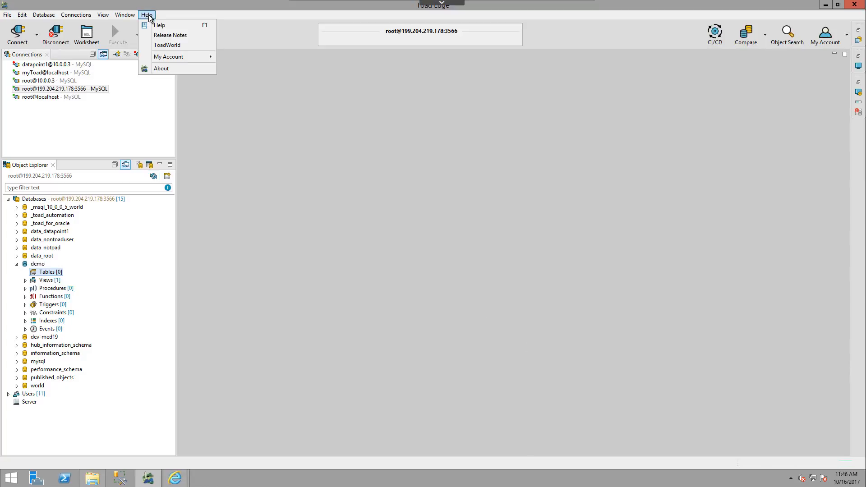
left_click(164, 23)
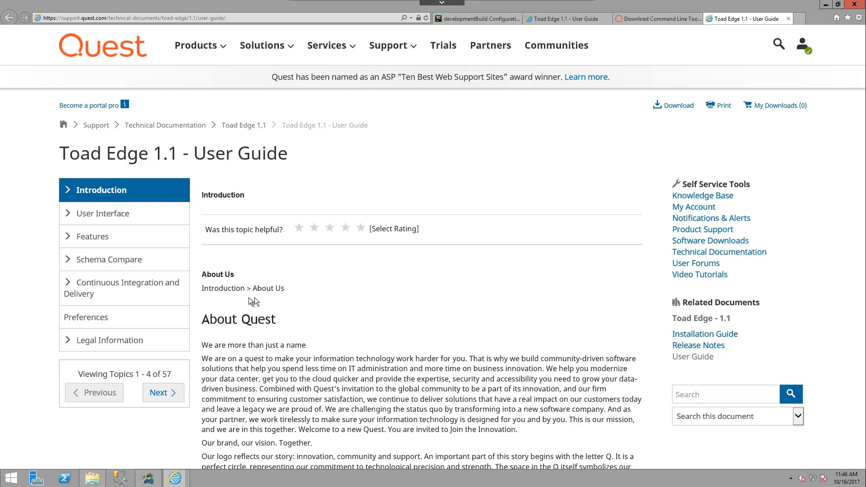